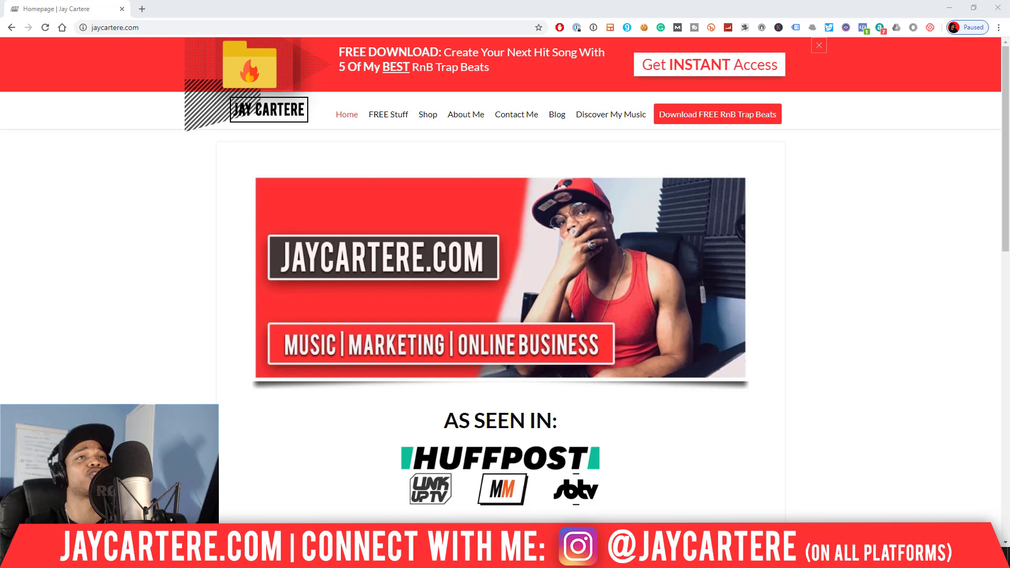
# Step: Minimize Chrome to bring back the FL Studio playlist with the Every One loop
pyautogui.click(947, 10)
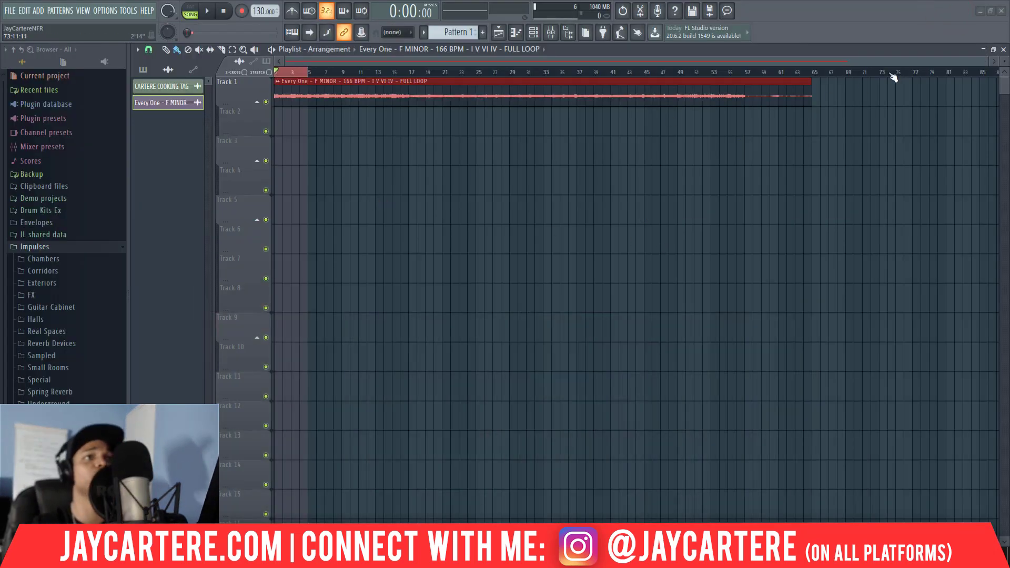
# Step: Zoom the playlist in to bars 1–14 of the Every One loop and start playback
pyautogui.moveTo(990, 62); pyautogui.dragTo(534, 83)
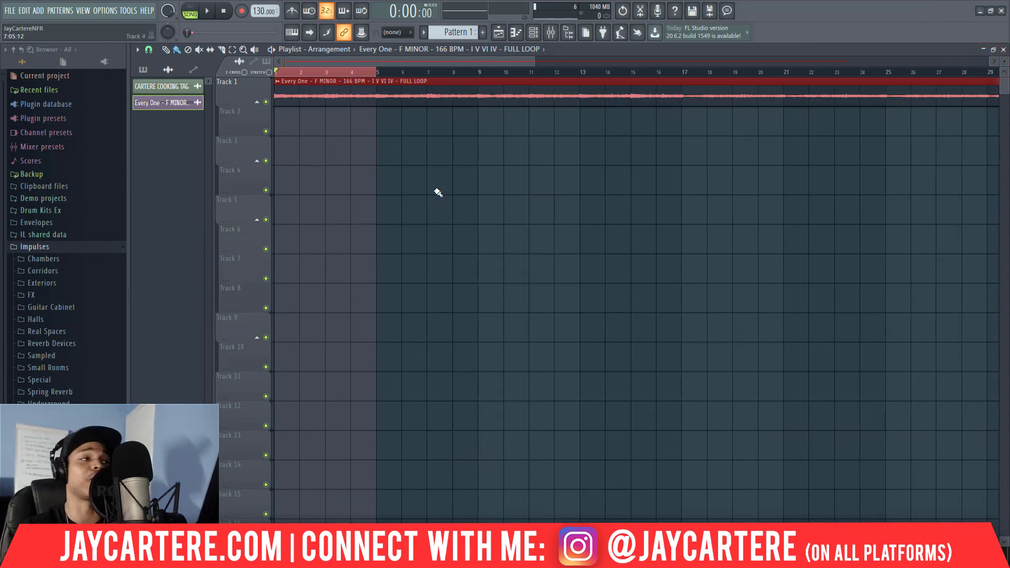
pyautogui.moveTo(535, 62); pyautogui.dragTo(400, 62)
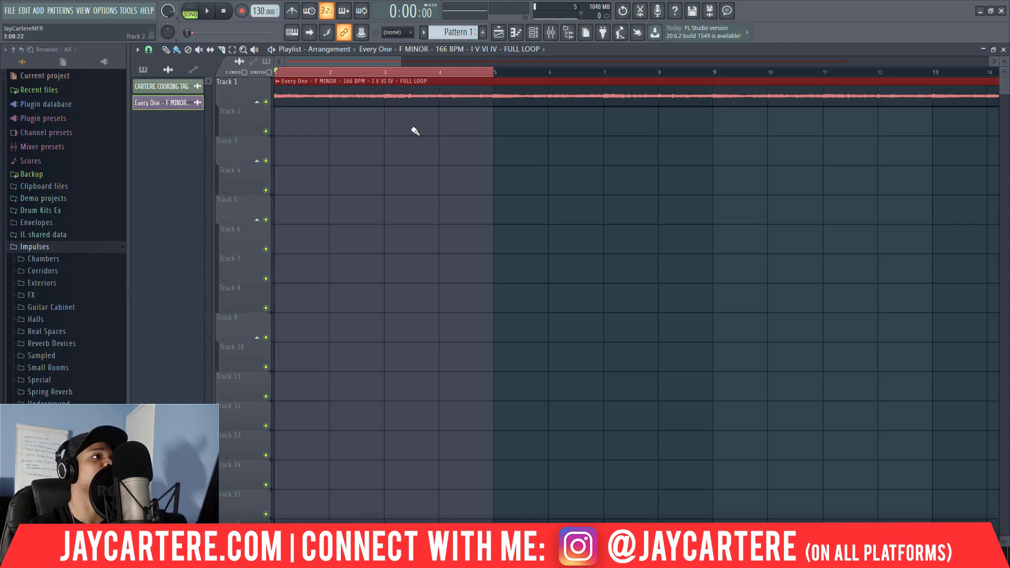
pyautogui.press('space')
# Step: Inspect the Every One clip's channel settings, stop playback, and switch to its loop folder
pyautogui.doubleClick(390, 92)
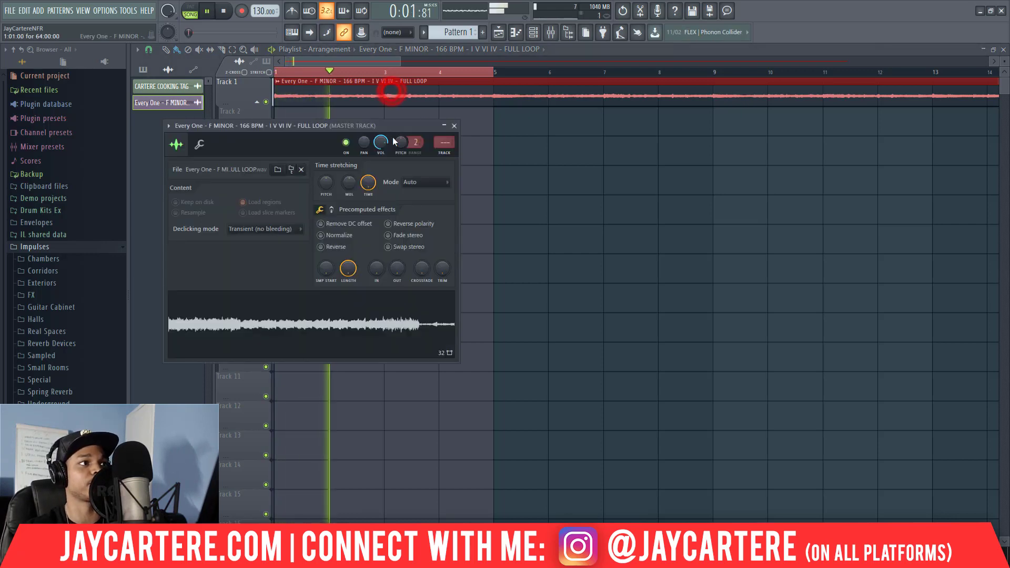
pyautogui.click(454, 126)
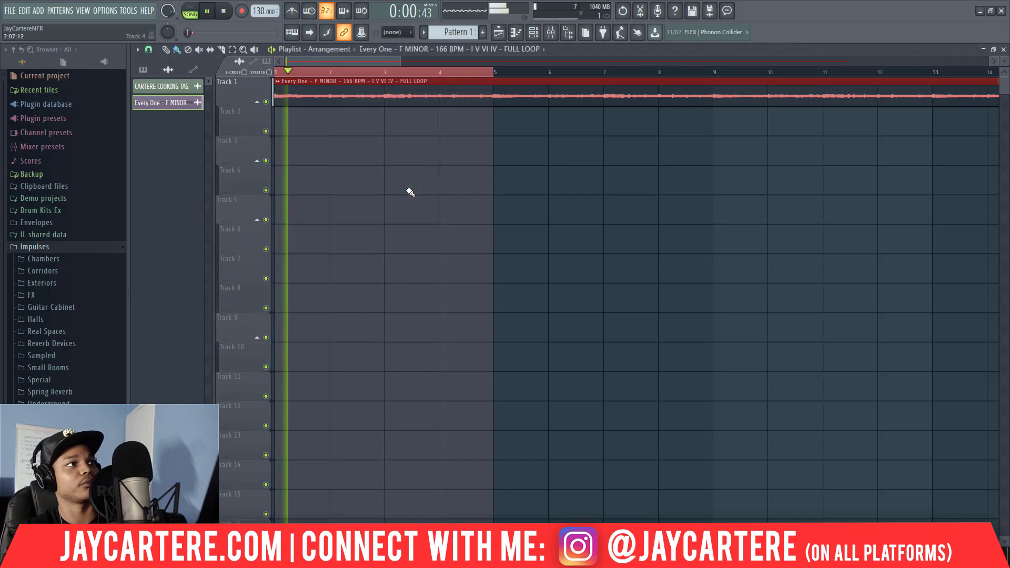
pyautogui.press('space')
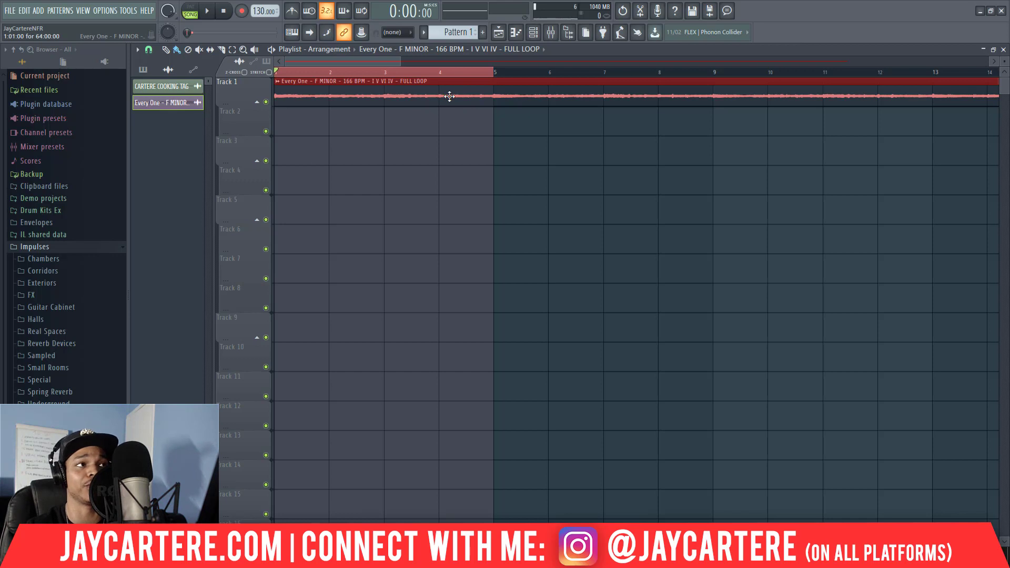
pyautogui.scroll(-5, 544, 138)
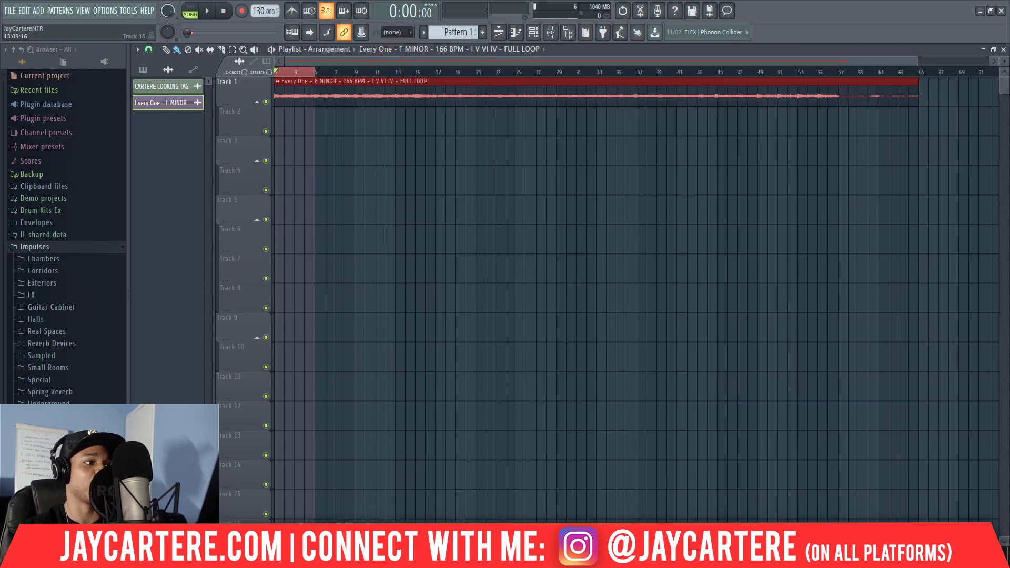
pyautogui.hotkey('alt', 'Tab')
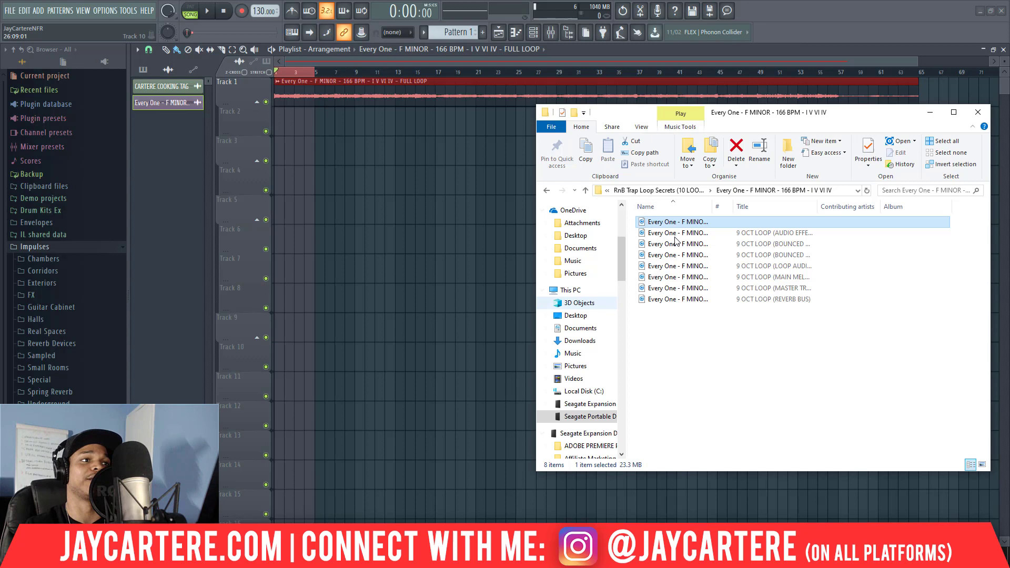
# Step: Place the 'Hunt Light - D MINOR - 170 BPM' full loop from File Explorer onto Track 2
pyautogui.click(544, 190)
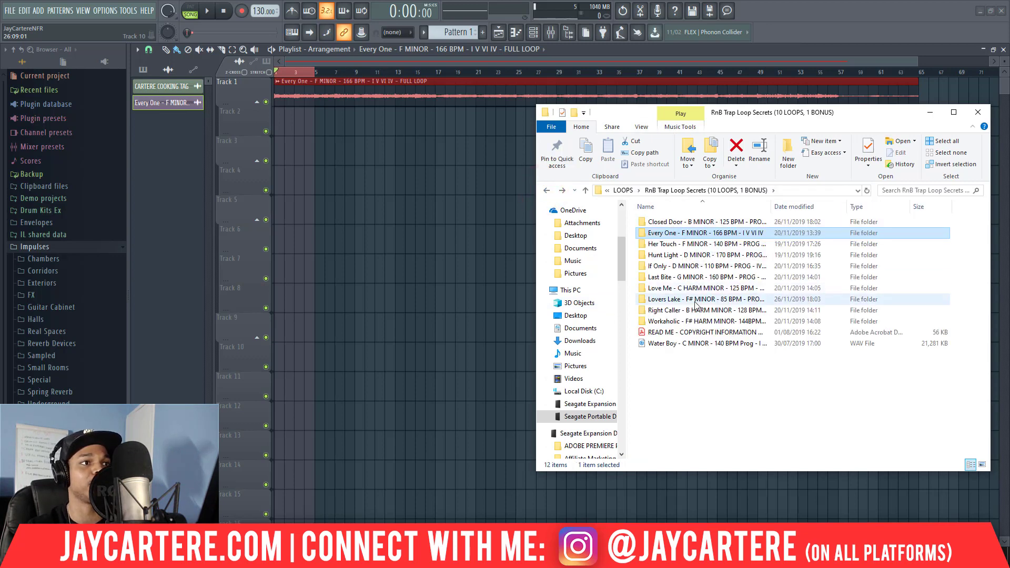
pyautogui.doubleClick(704, 256)
pyautogui.moveTo(678, 222); pyautogui.dragTo(277, 130)
# Step: Mute Track 1 and play the arrangement to hear only the Hunt Light loop
pyautogui.click(266, 101)
pyautogui.press('space')
pyautogui.moveTo(917, 62); pyautogui.dragTo(497, 77)
pyautogui.press('space')
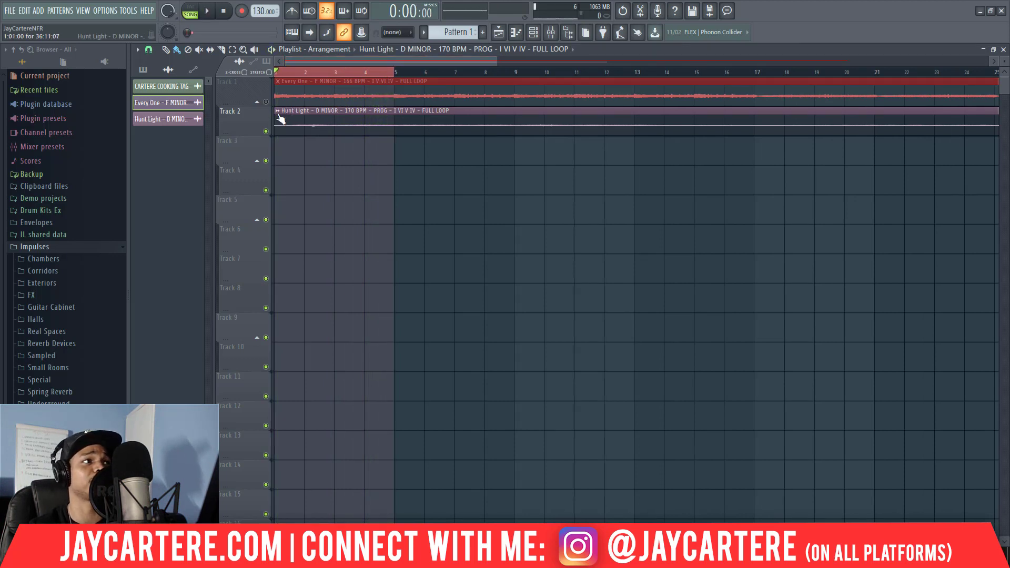
# Step: Make Track 2 taller and run Detect tempo on the Hunt Light clip
pyautogui.moveTo(256, 134); pyautogui.dragTo(251, 209)
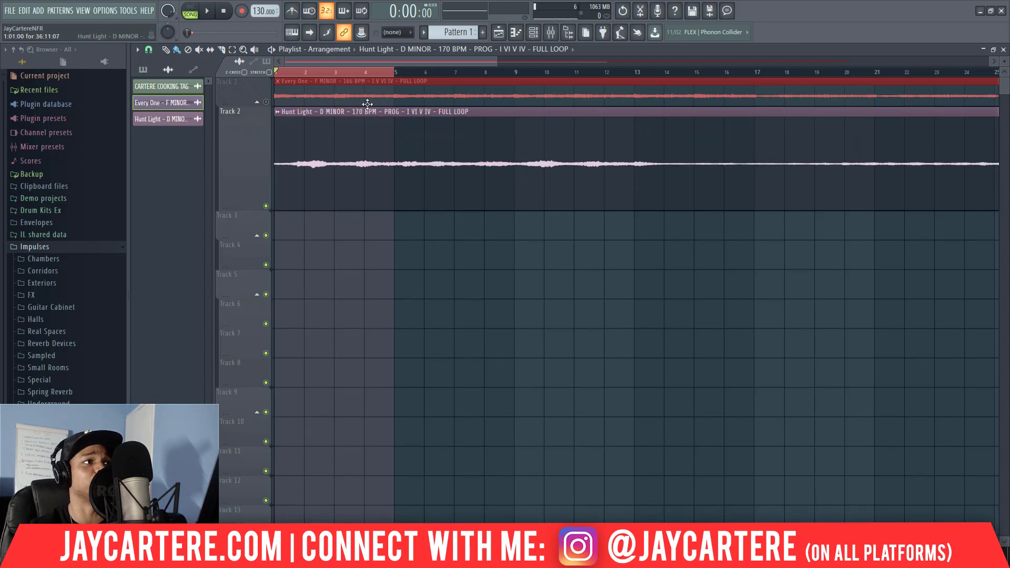
pyautogui.click(277, 112)
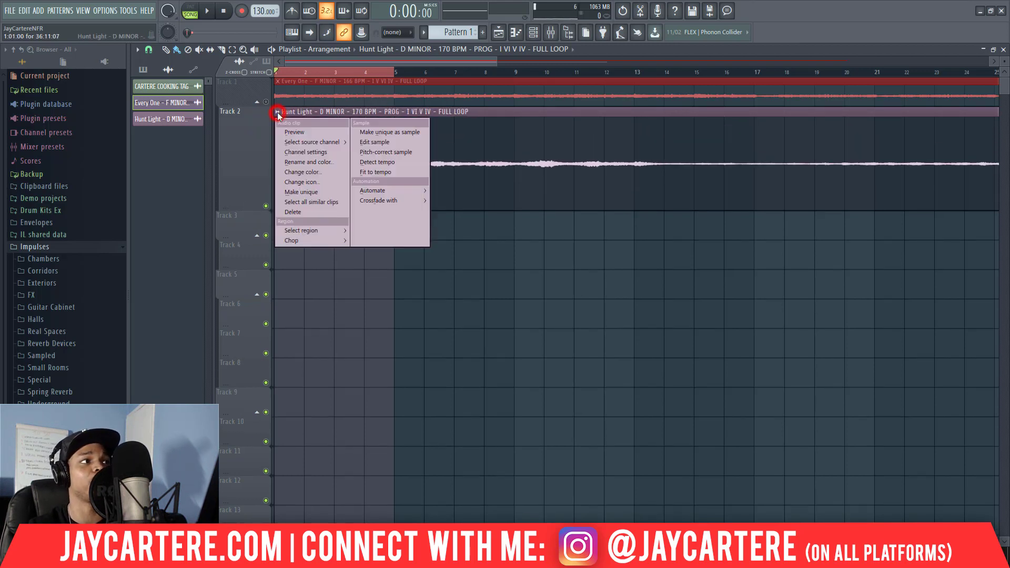
pyautogui.click(379, 161)
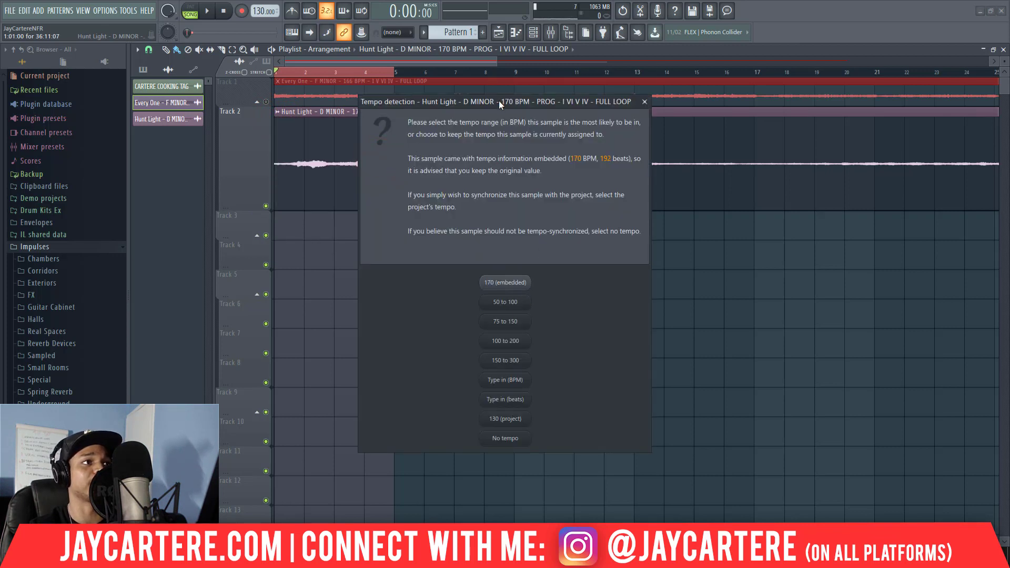
pyautogui.moveTo(499, 100); pyautogui.dragTo(571, 94)
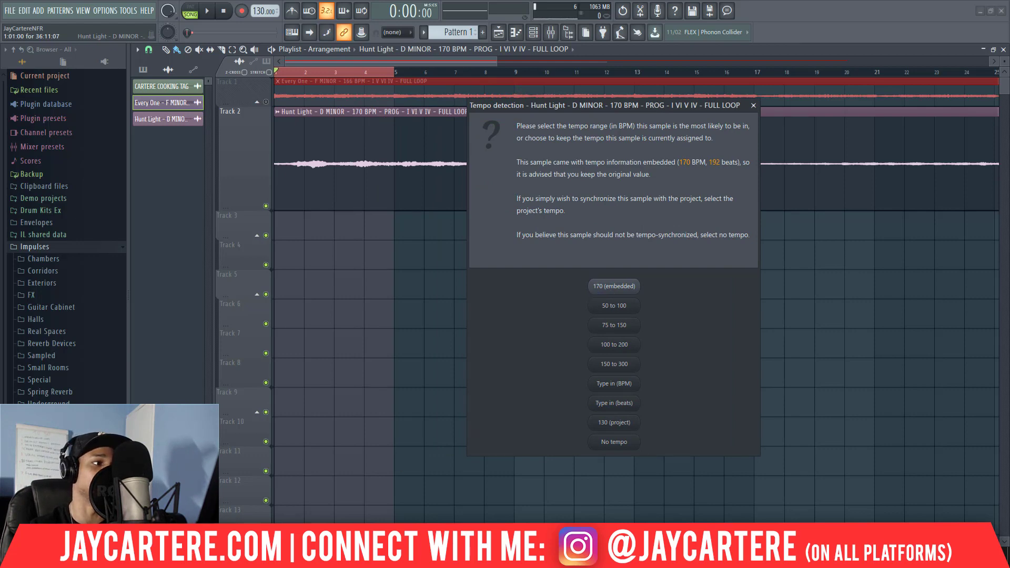
# Step: Return the File Explorer window to the loop pack list and move it out of the way
pyautogui.hotkey('alt', 'Tab')
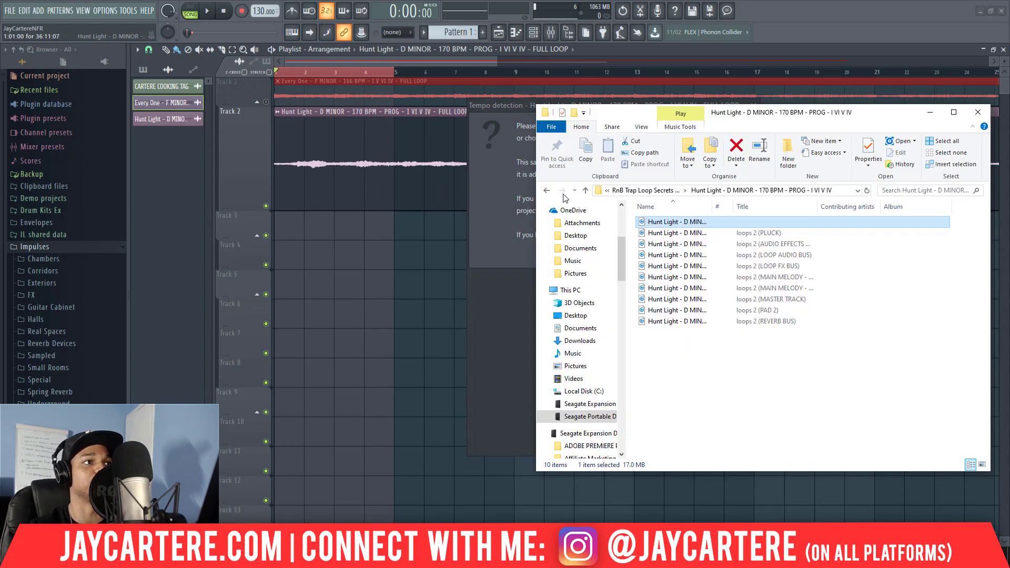
pyautogui.click(547, 192)
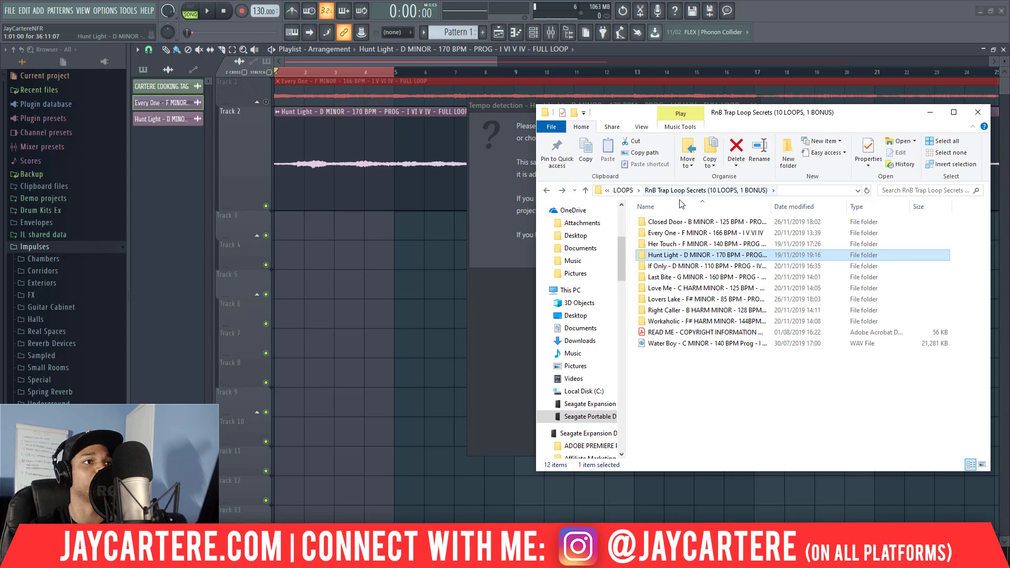
pyautogui.moveTo(642, 116); pyautogui.dragTo(994, 242)
pyautogui.hotkey('alt', 'Tab')
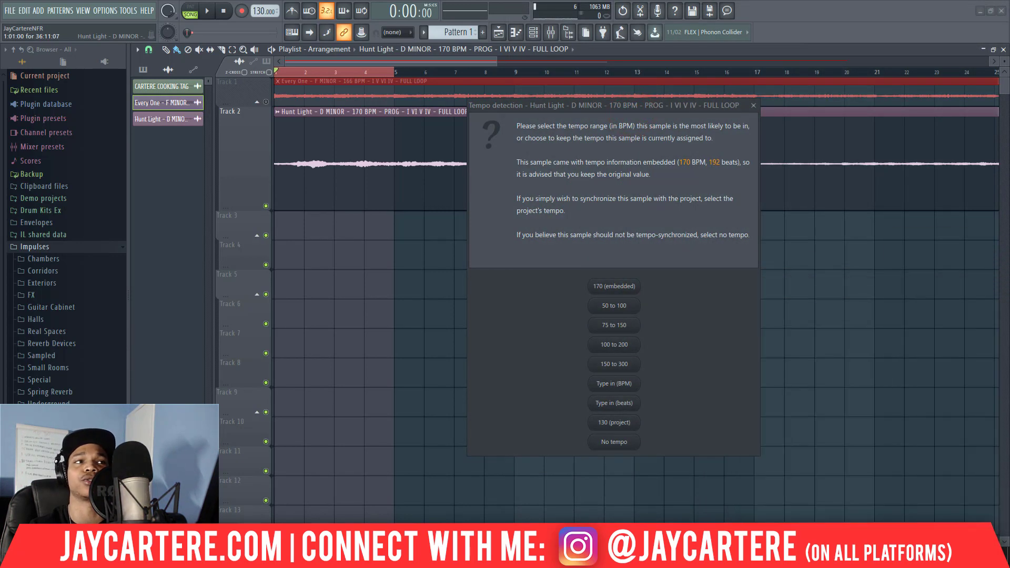
# Step: Keep the loop's embedded 170 BPM tempo while leaving the project at 130 BPM
pyautogui.click(625, 288)
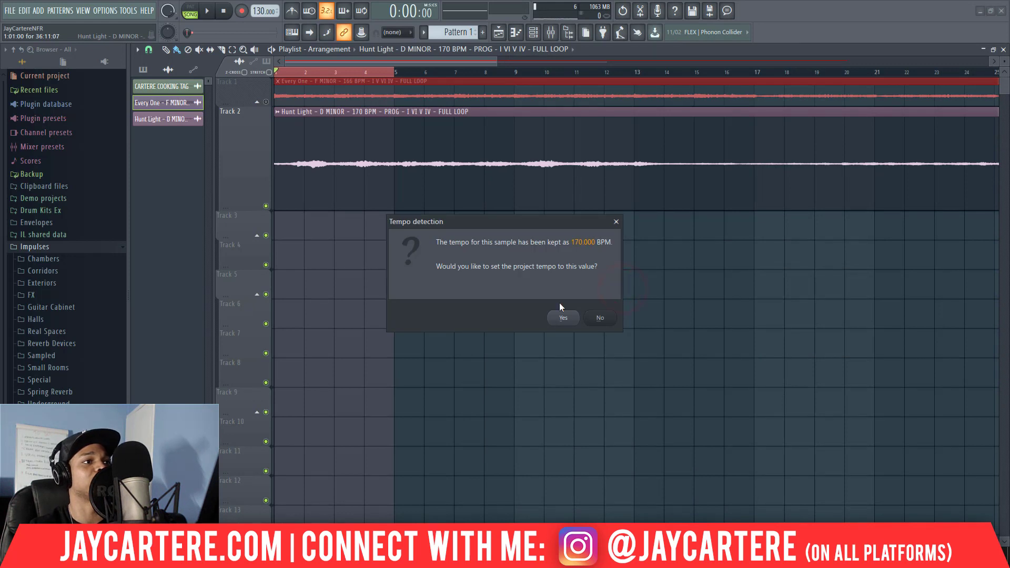
pyautogui.click(605, 318)
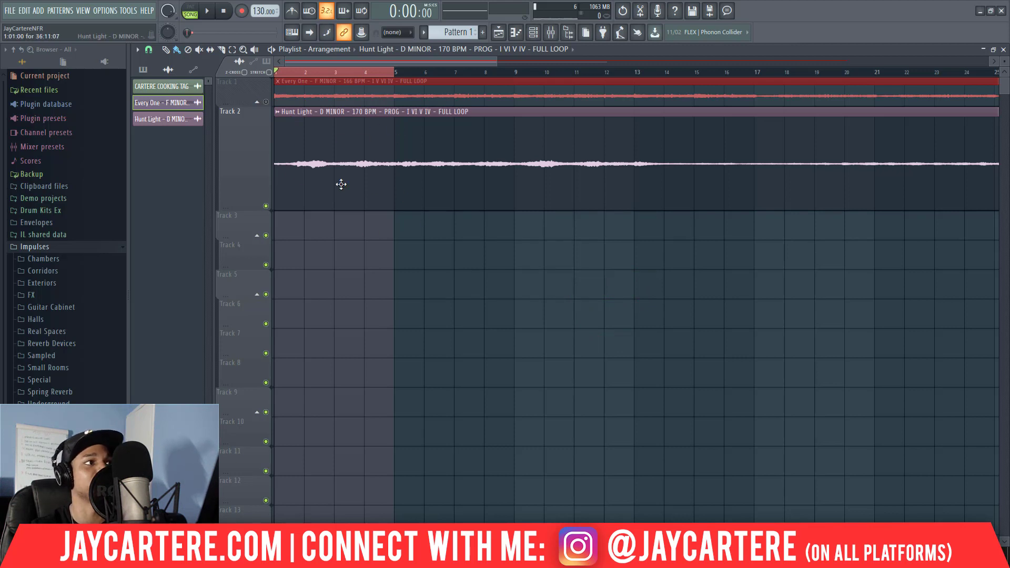
pyautogui.click(277, 113)
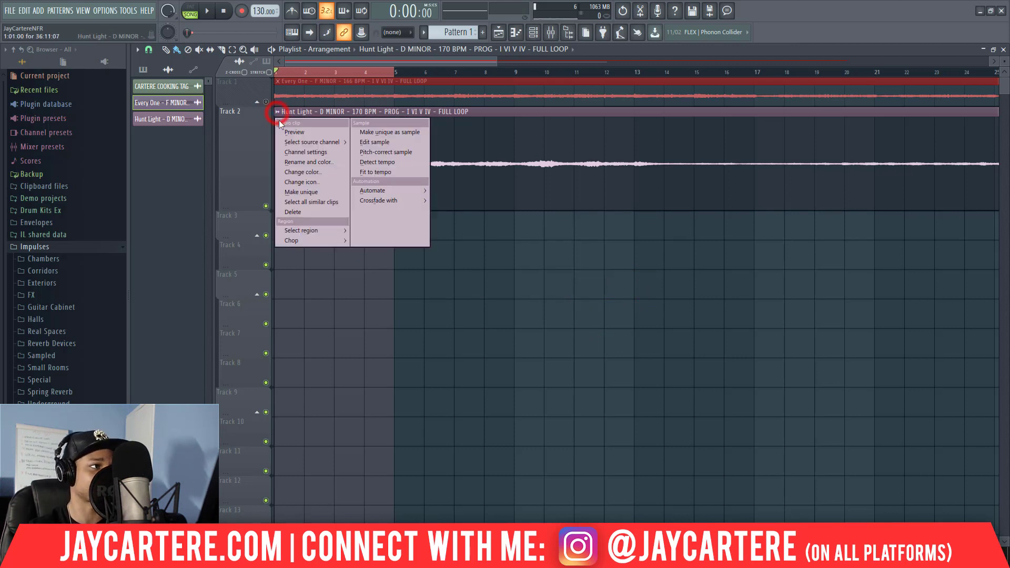
# Step: Fit the Hunt Light loop from 170 BPM to the project tempo, audition it, and open its settings
pyautogui.click(386, 171)
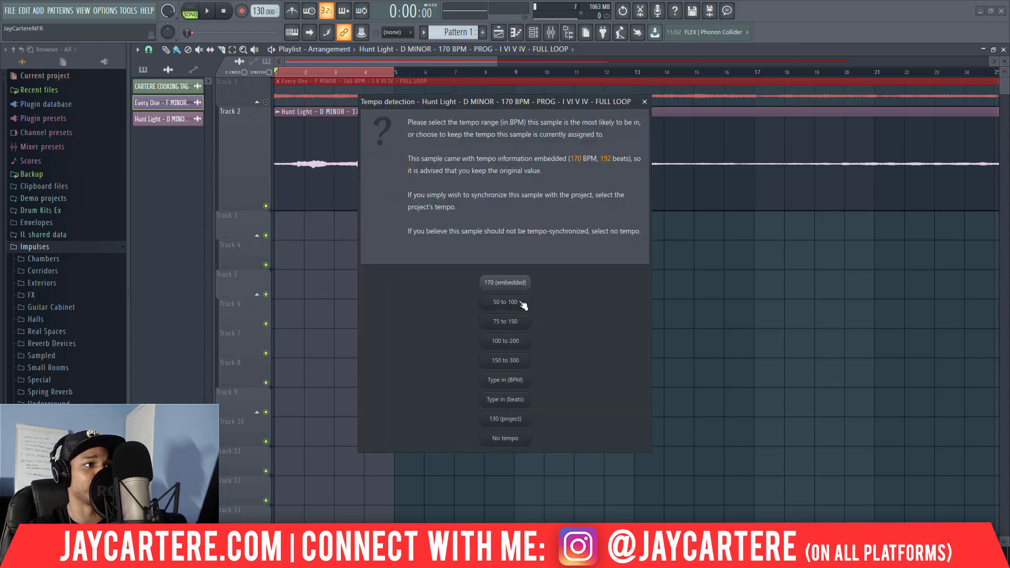
pyautogui.click(505, 284)
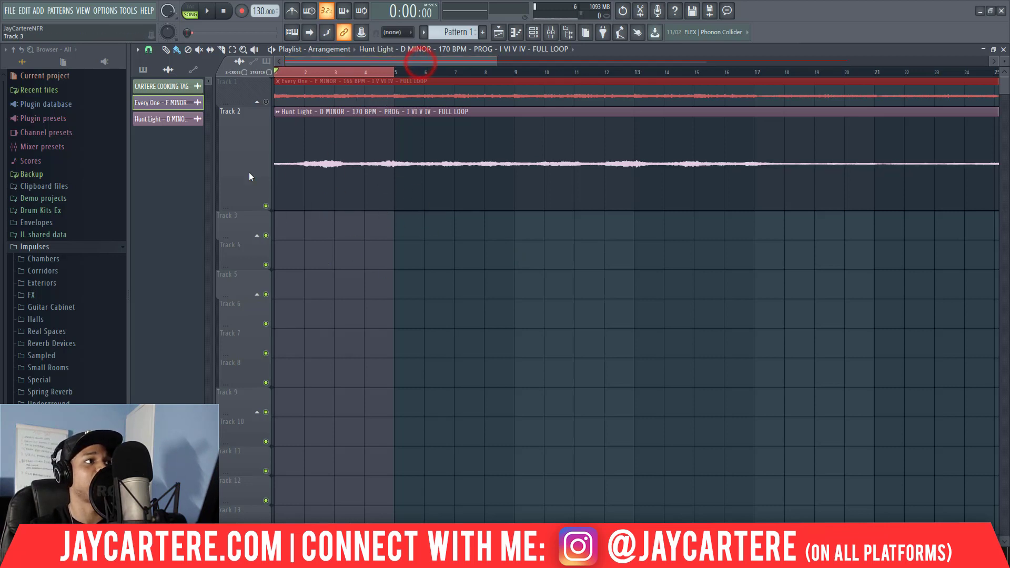
pyautogui.press('space')
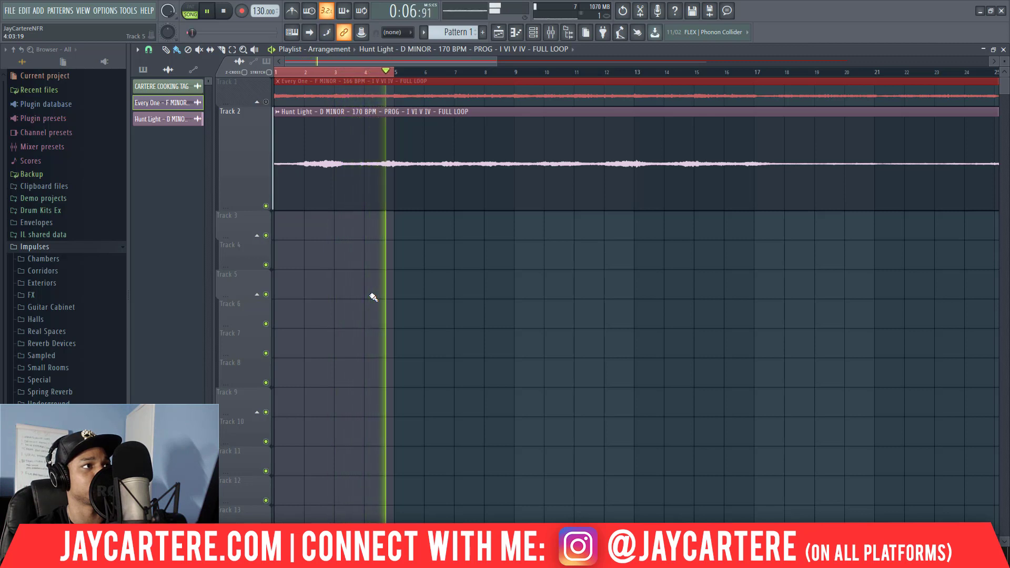
pyautogui.press('space')
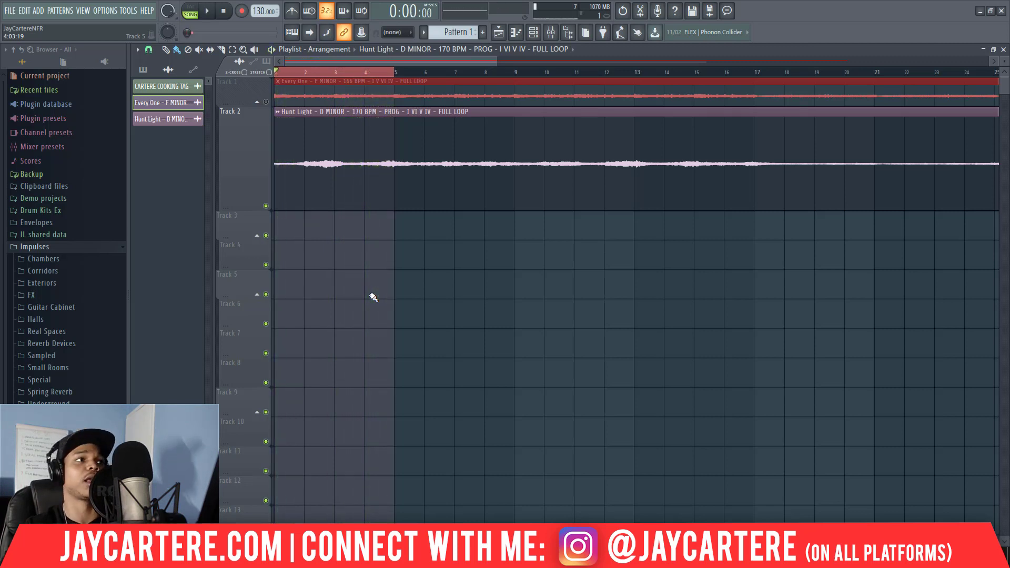
pyautogui.scroll(-5, 538, 58)
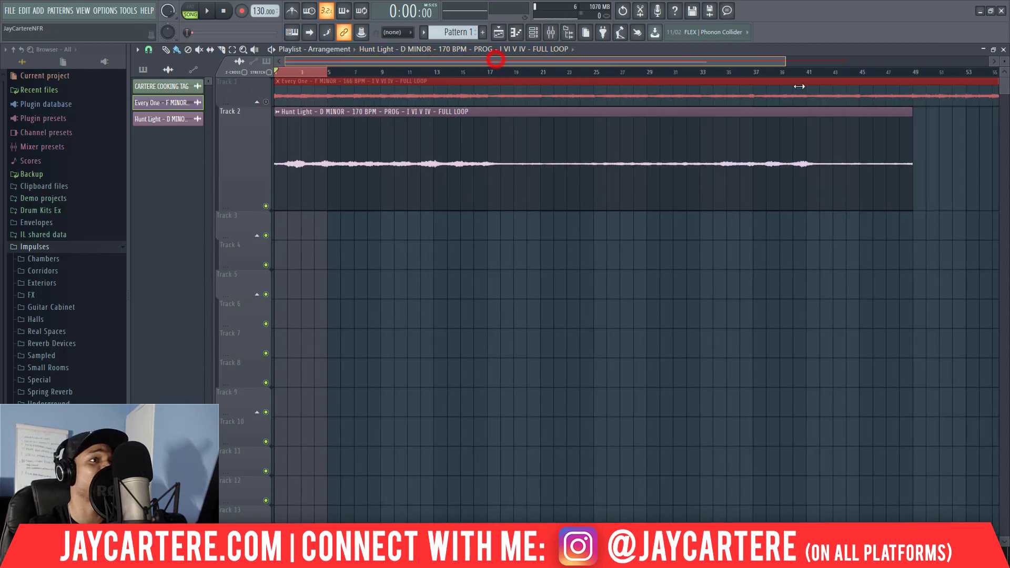
pyautogui.doubleClick(417, 179)
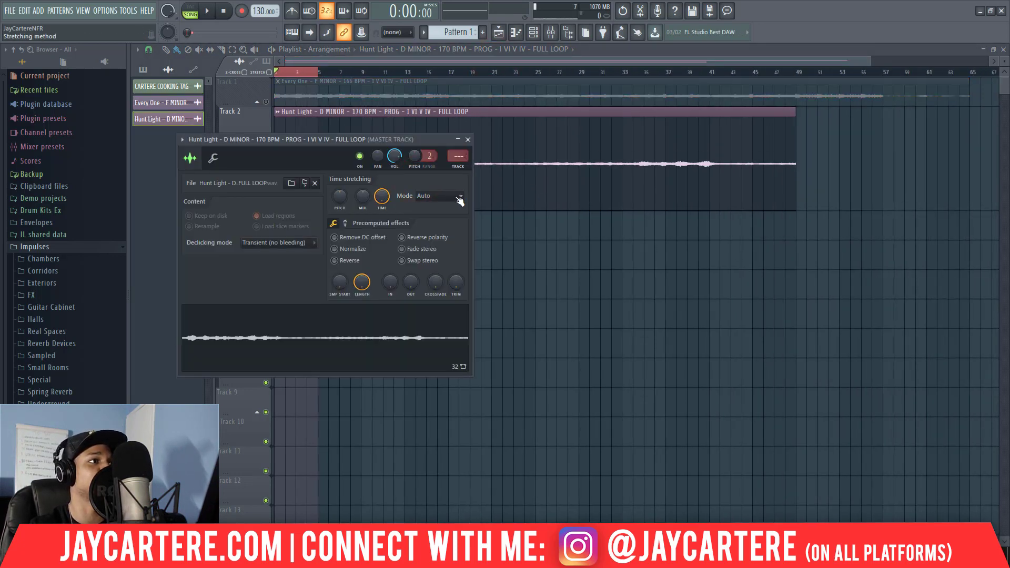
# Step: Leave the Hunt Light stretch mode on Auto and close its channel settings
pyautogui.click(459, 199)
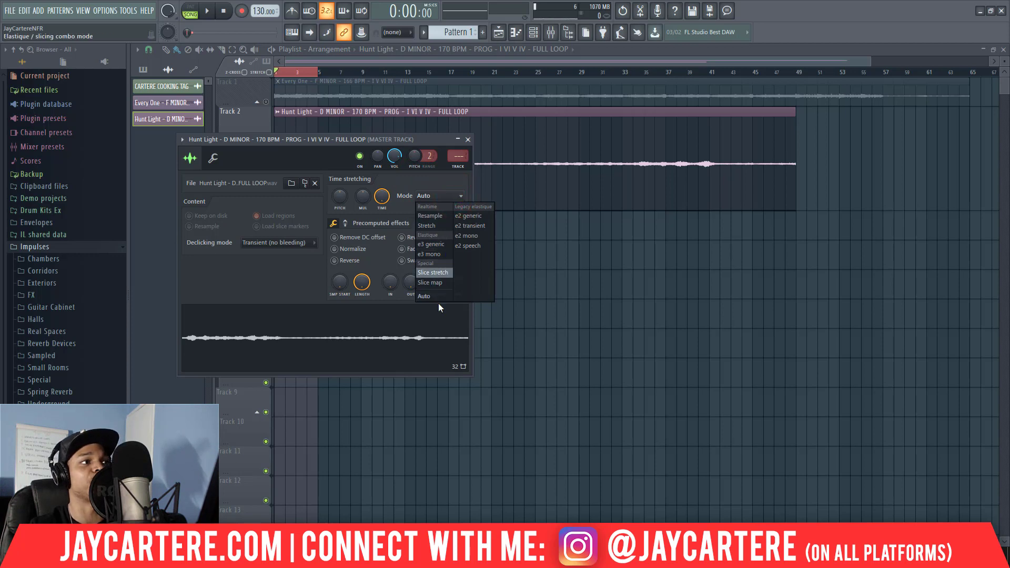
pyautogui.click(469, 138)
pyautogui.click(469, 138)
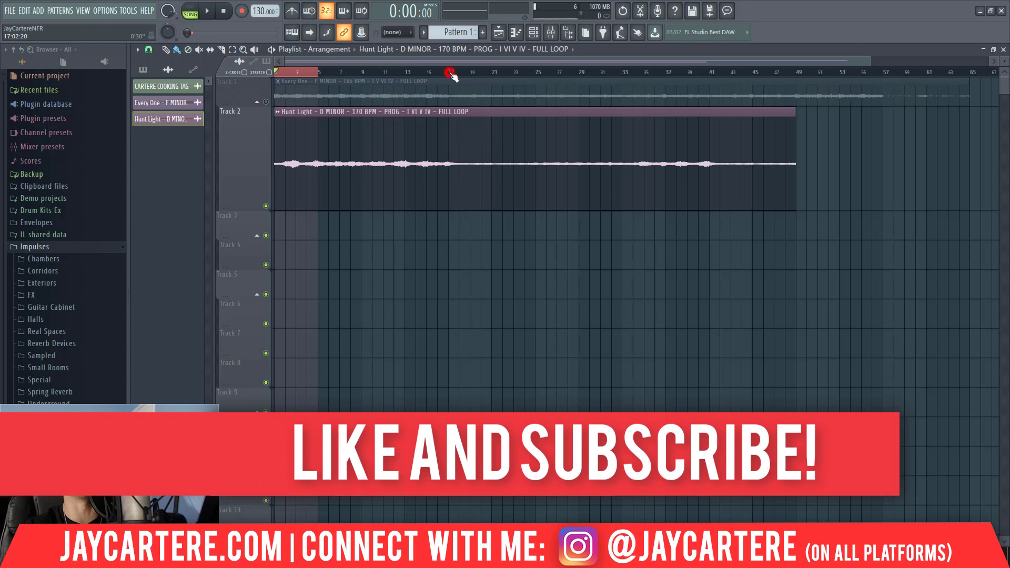
# Step: Set a loop region over bars 13–17 and play it back, then stop
pyautogui.moveTo(451, 74); pyautogui.dragTo(493, 76)
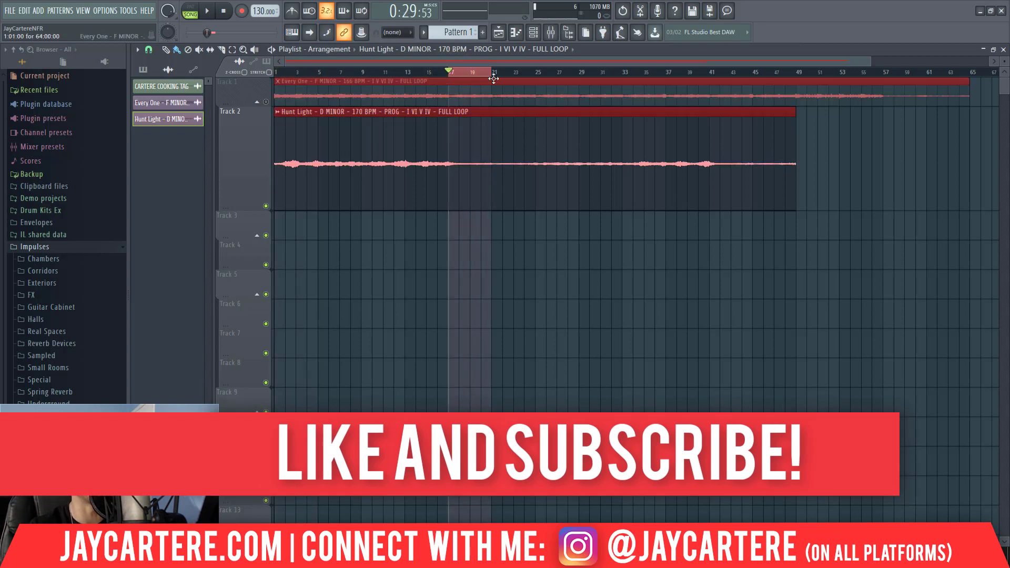
pyautogui.click(410, 73)
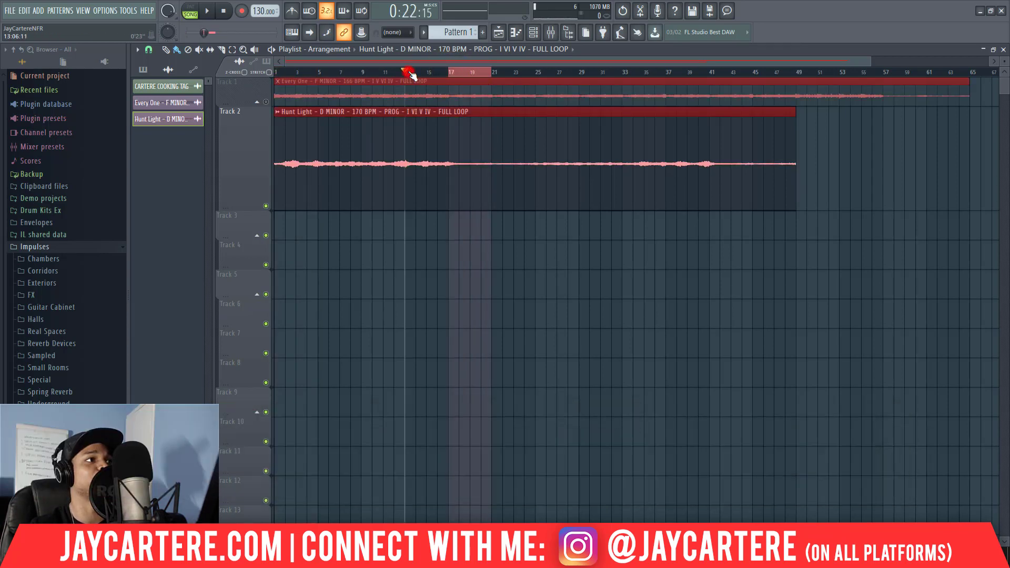
pyautogui.moveTo(410, 73); pyautogui.dragTo(448, 72)
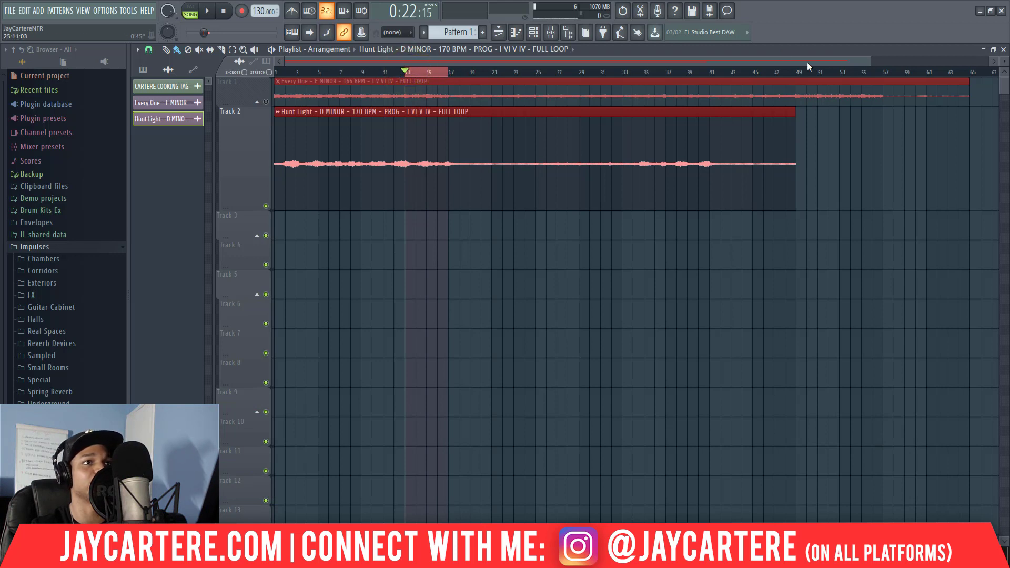
pyautogui.moveTo(870, 64); pyautogui.dragTo(547, 64)
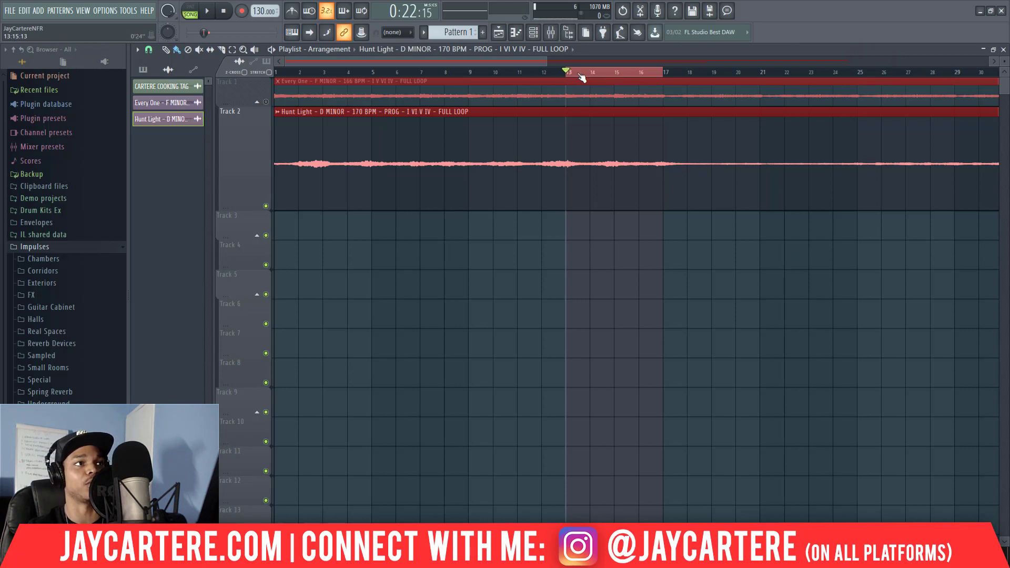
pyautogui.press('space')
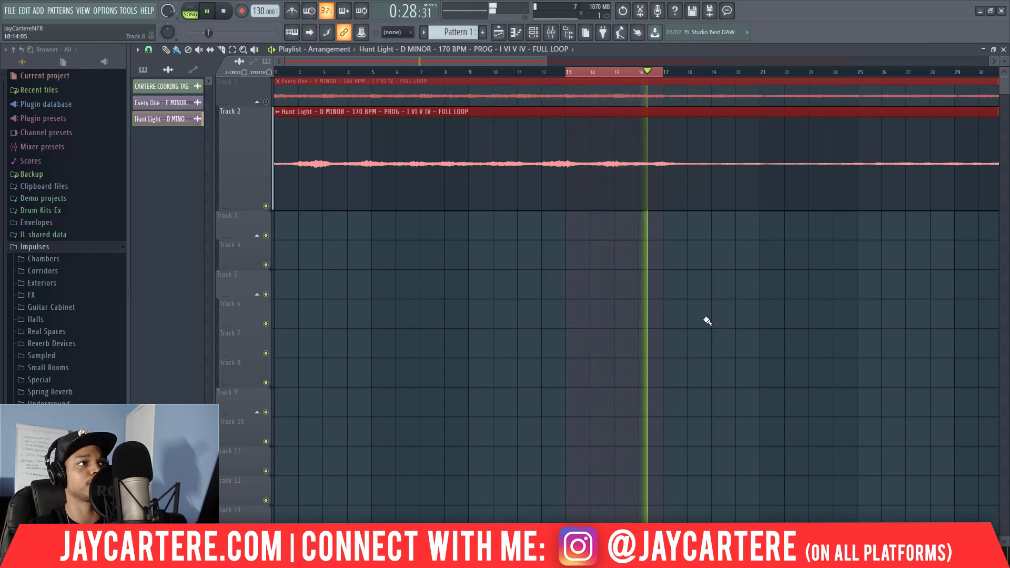
pyautogui.press('space')
# Step: Mute Hunt Light, unmute and enlarge the Every One track, and play it alone
pyautogui.click(266, 206)
pyautogui.click(265, 101)
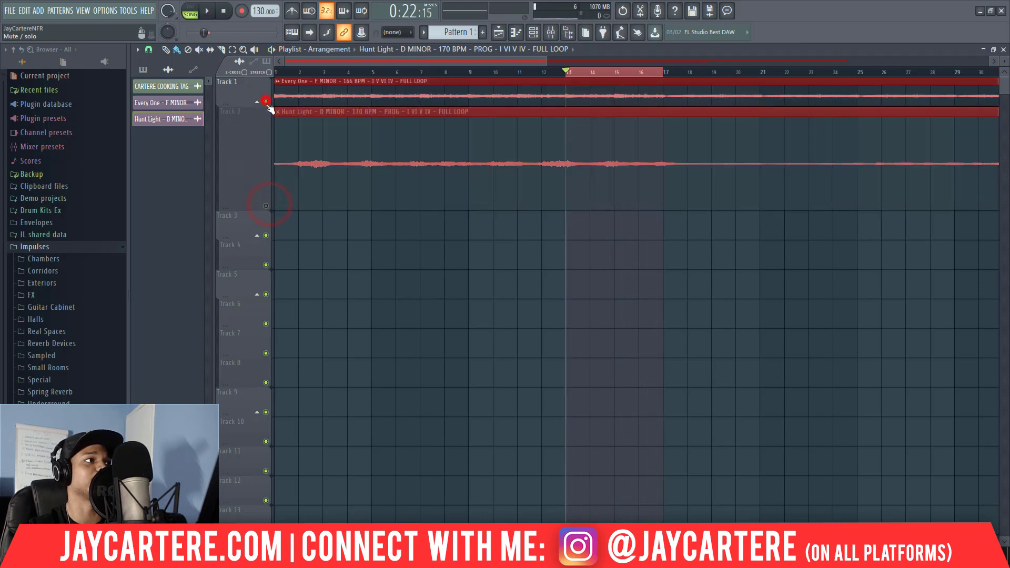
pyautogui.moveTo(235, 104); pyautogui.dragTo(235, 169)
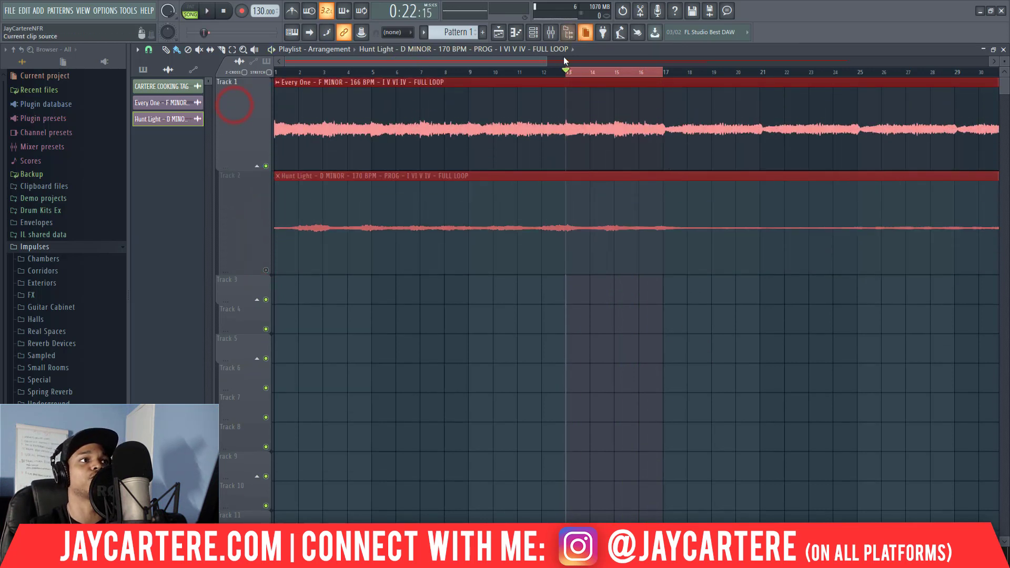
pyautogui.press('space')
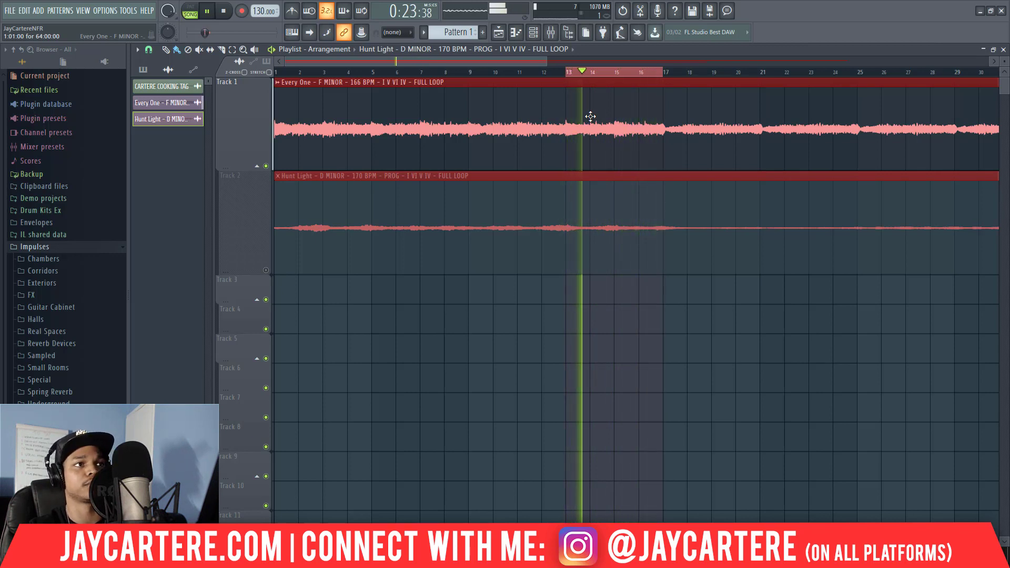
pyautogui.press('space')
pyautogui.moveTo(547, 60); pyautogui.dragTo(986, 60)
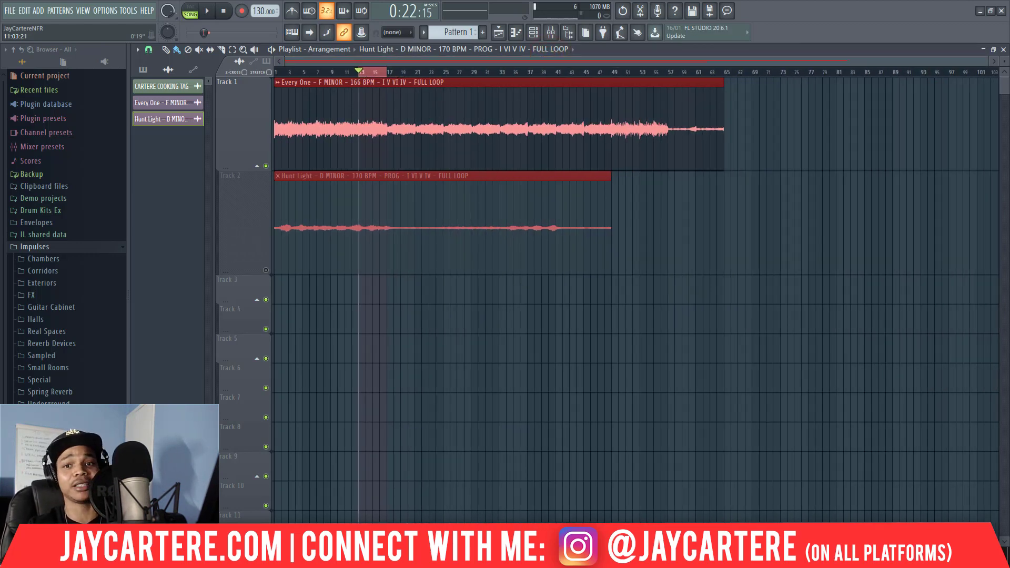
pyautogui.doubleClick(540, 139)
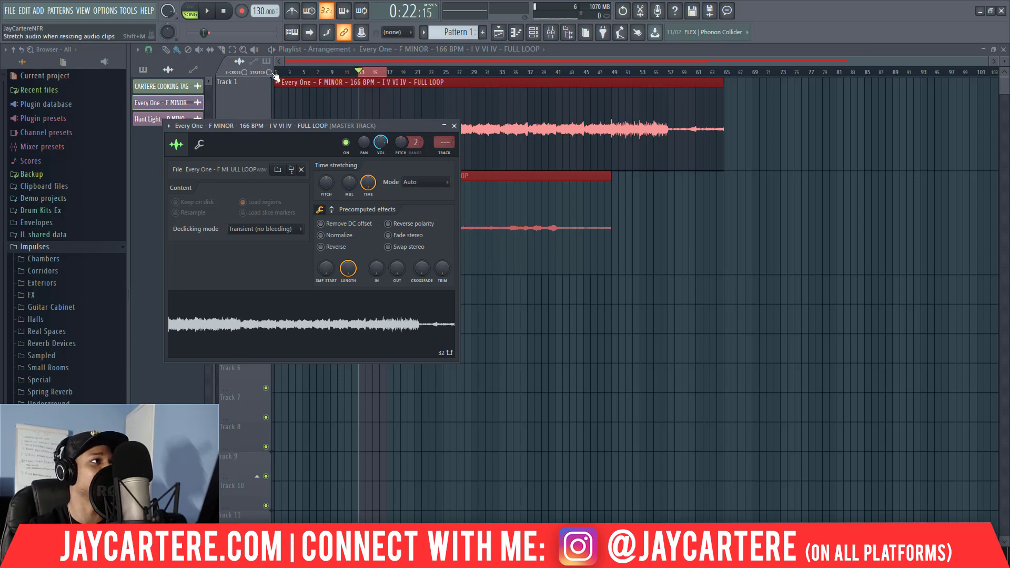
pyautogui.click(455, 126)
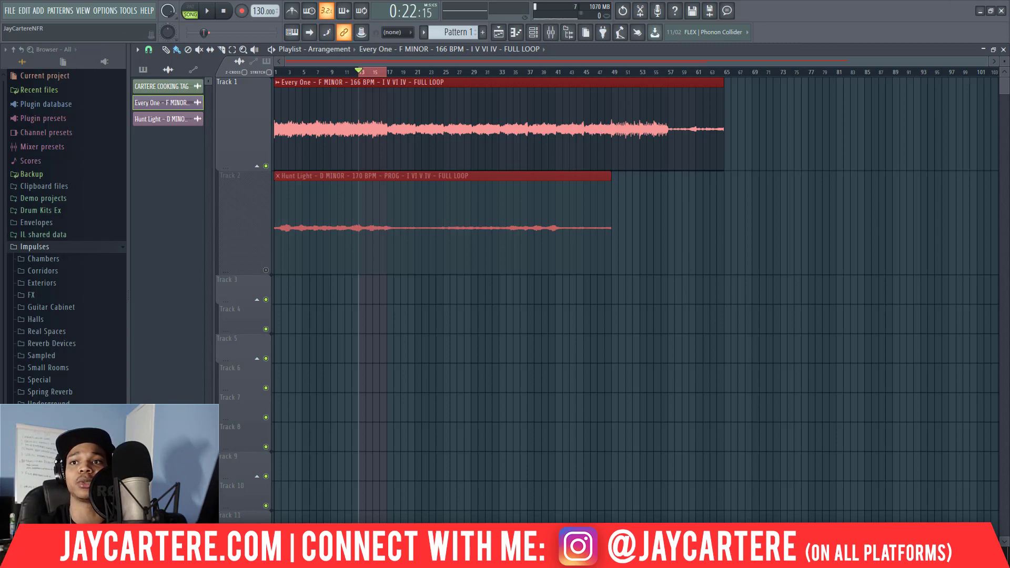
# Step: Open the Mixer with F9, reposition it higher, and show the Channel rack with F6
pyautogui.press('F9')
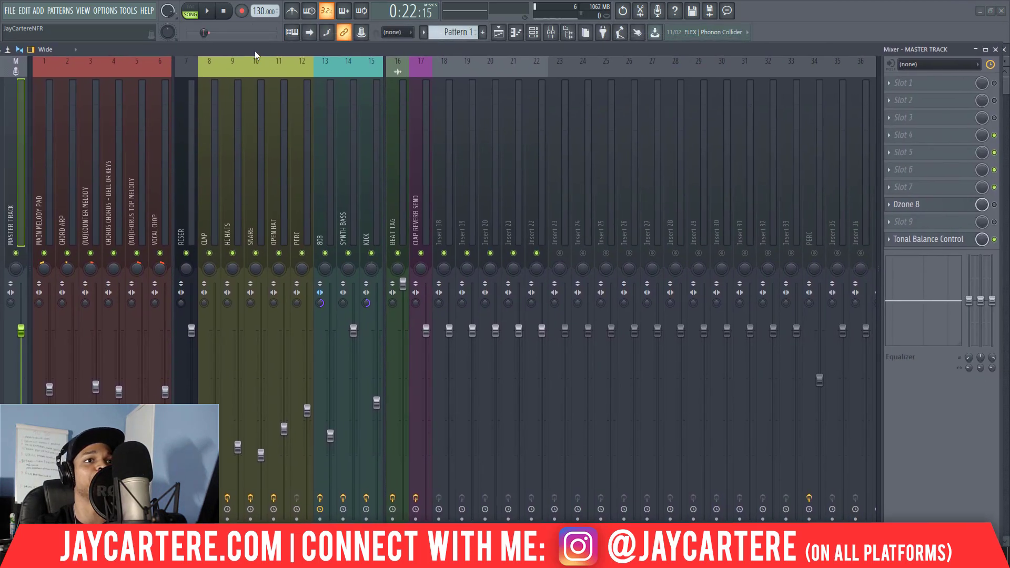
pyautogui.moveTo(254, 51); pyautogui.dragTo(257, 33)
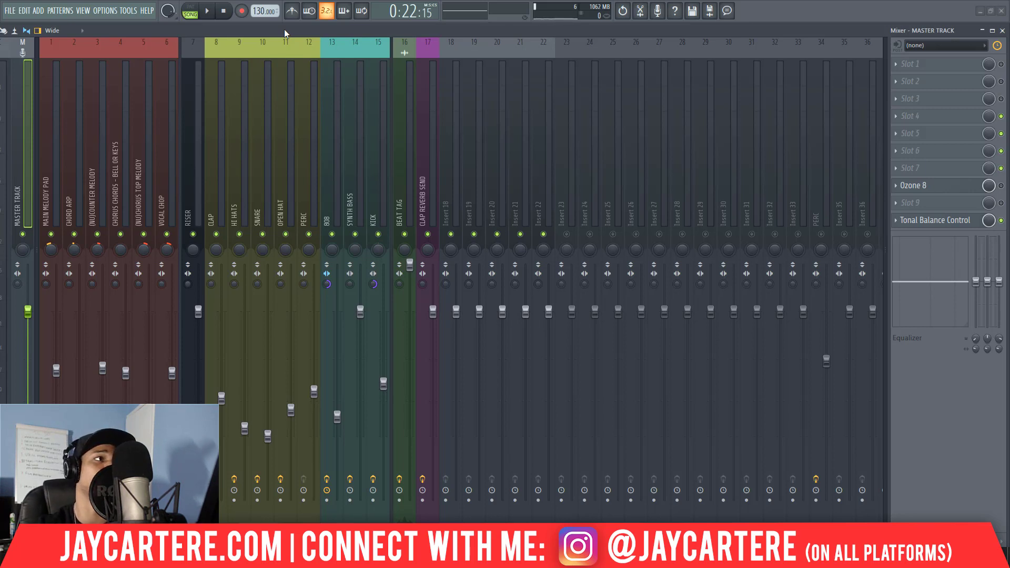
pyautogui.moveTo(284, 30); pyautogui.dragTo(545, 88)
pyautogui.press('F6')
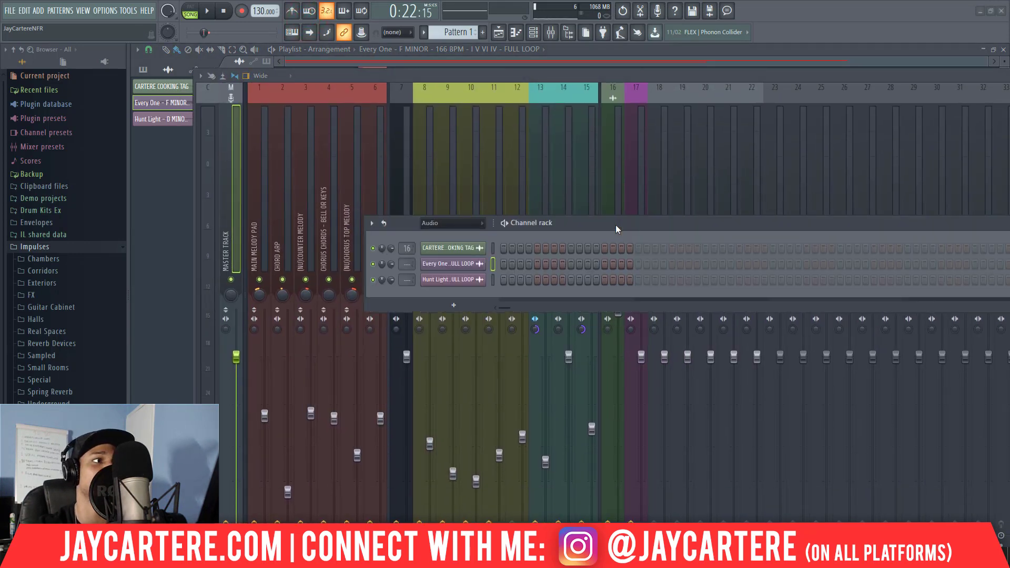
# Step: Hide the Channel rack and review effects on the KICK, SYNTH BASS, 808, PERC, SNARE and HI HATS inserts
pyautogui.press('F6')
pyautogui.moveTo(599, 78); pyautogui.dragTo(386, 38)
pyautogui.click(361, 147)
pyautogui.click(346, 153)
pyautogui.click(323, 164)
pyautogui.click(339, 176)
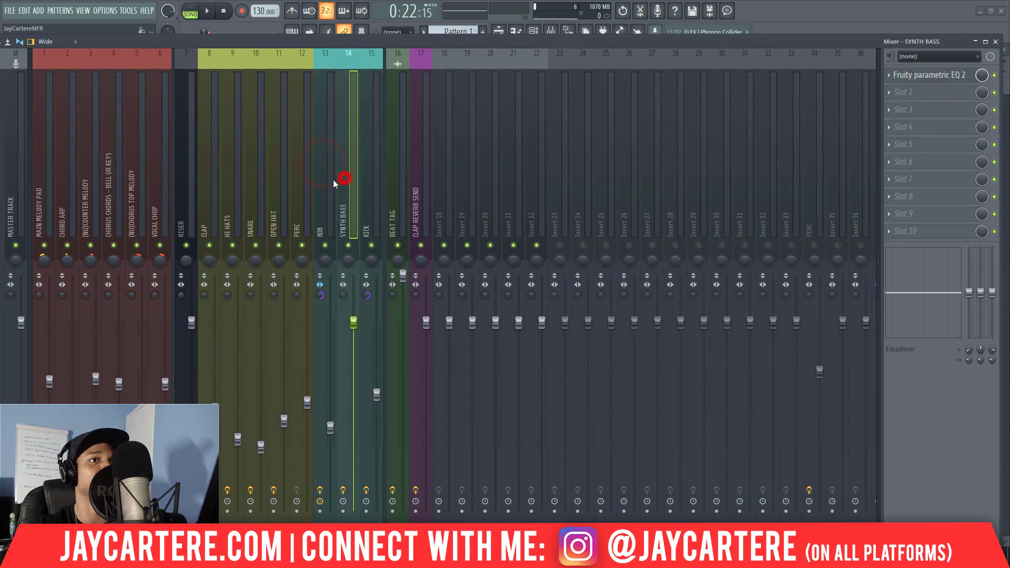
pyautogui.click(293, 180)
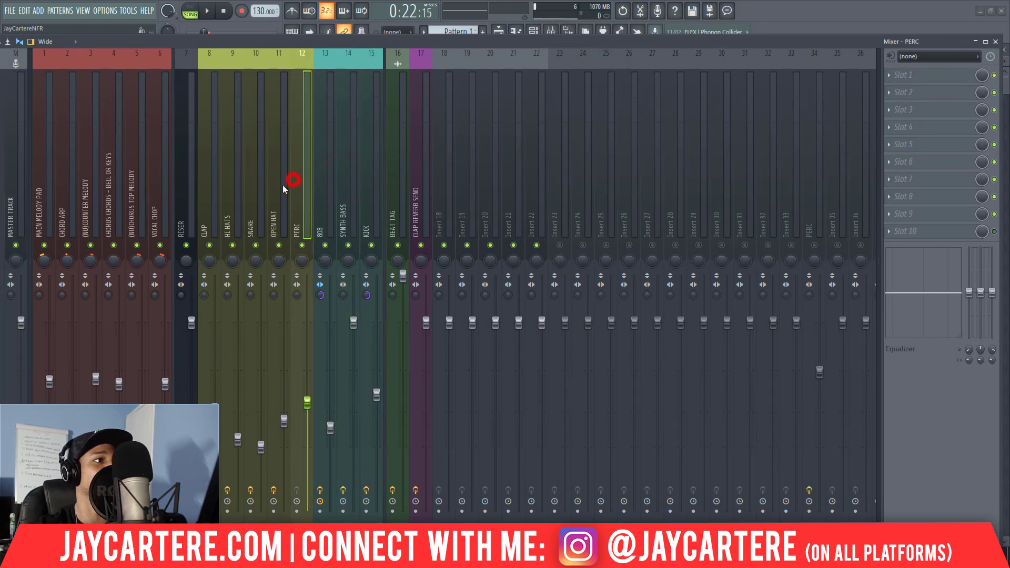
pyautogui.click(247, 181)
pyautogui.click(232, 178)
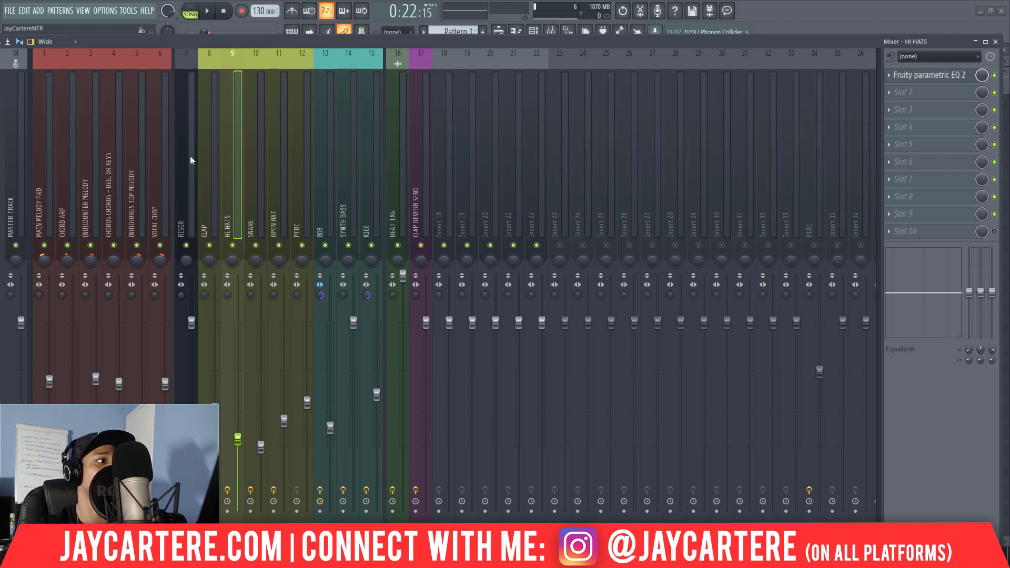
# Step: Check the CLAP REVERB SEND, MAIN MELODY PAD and Master effects, then dock and hide the mixer
pyautogui.click(416, 166)
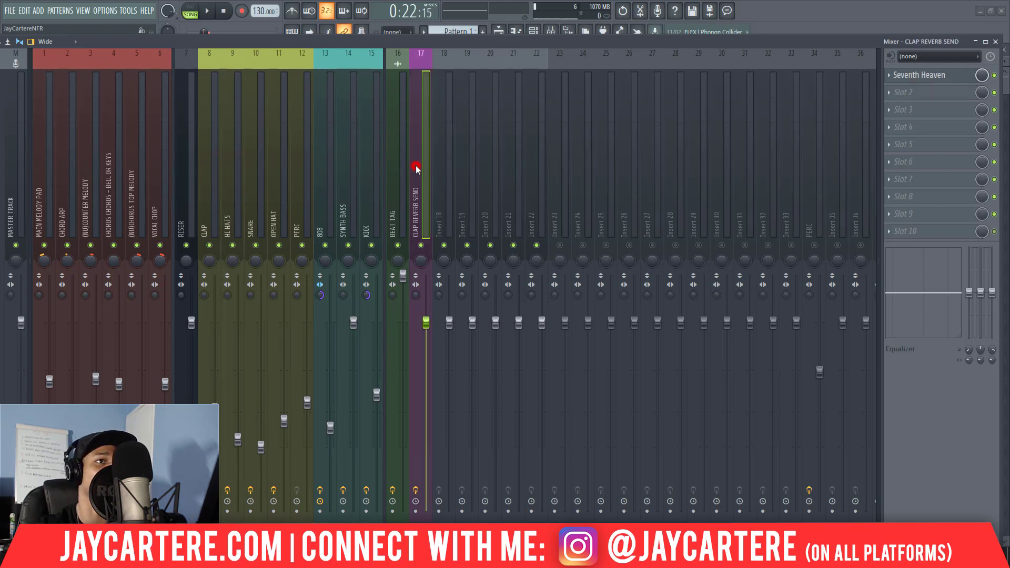
pyautogui.click(41, 170)
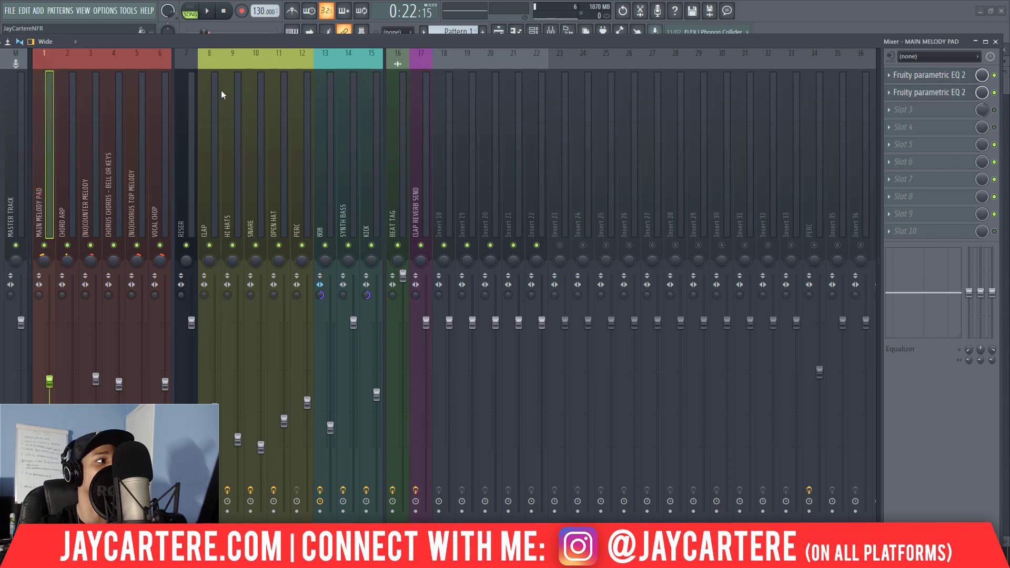
pyautogui.click(13, 194)
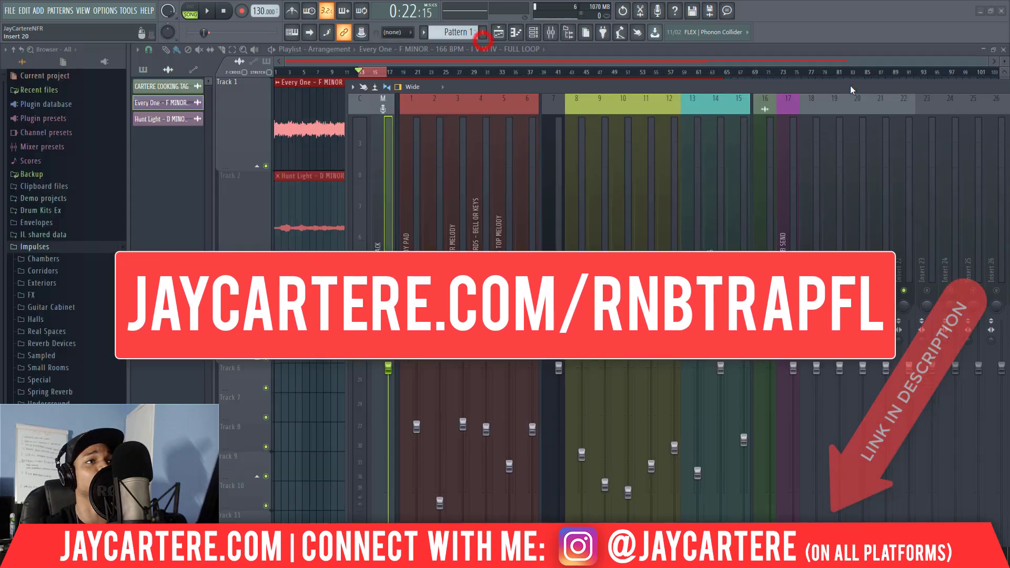
pyautogui.moveTo(851, 89); pyautogui.dragTo(1007, 90)
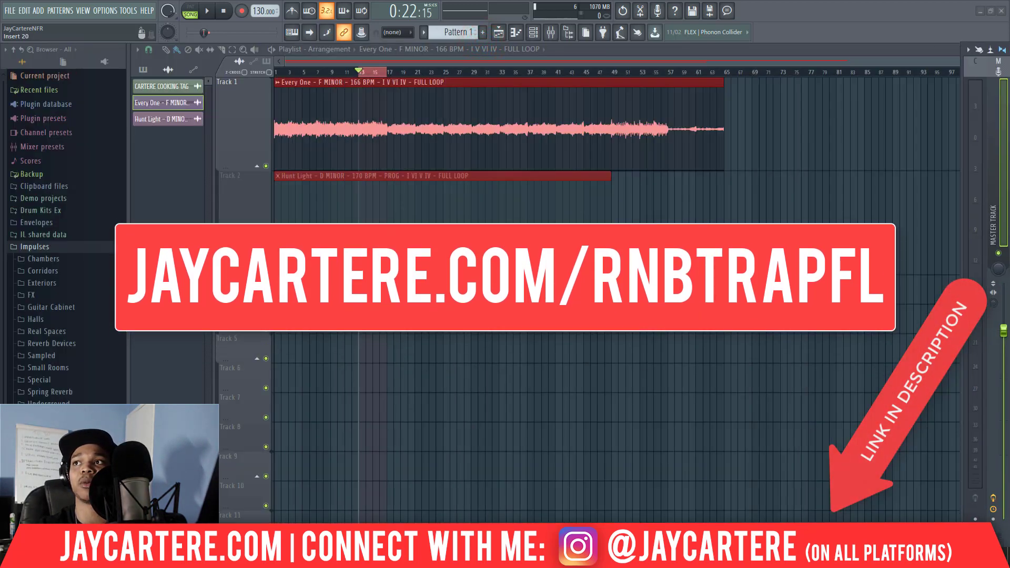
pyautogui.press('F9')
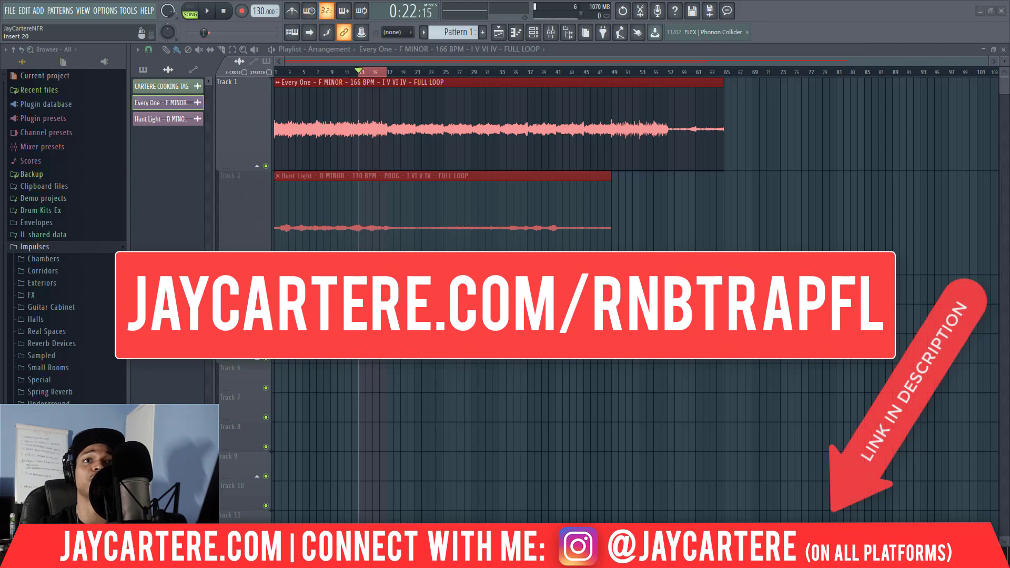